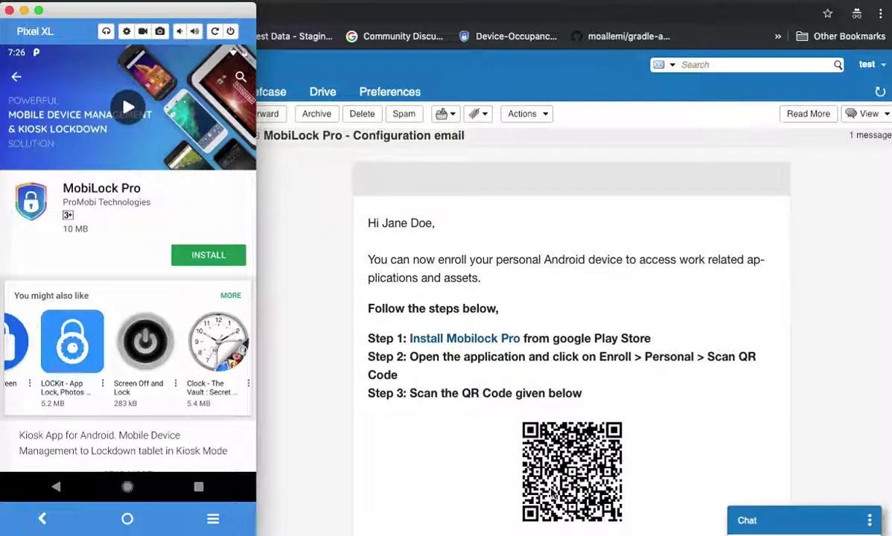
scroll(555, 495, down, 3)
scroll(552, 492, down, 2)
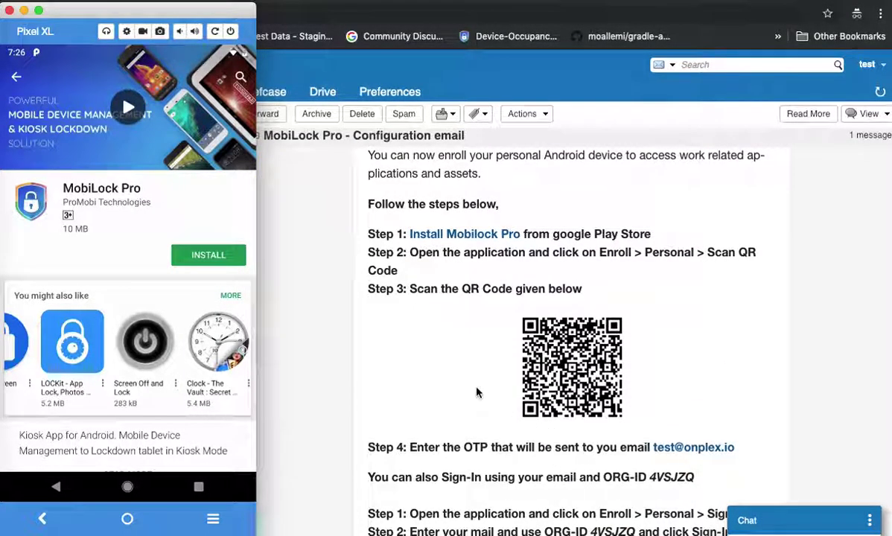
scroll(544, 417, down, 2)
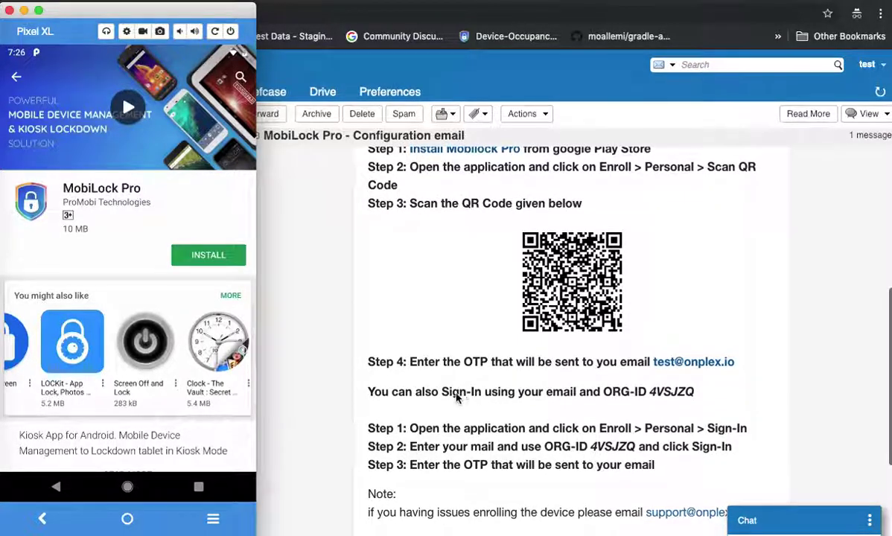
scroll(528, 399, up, 2)
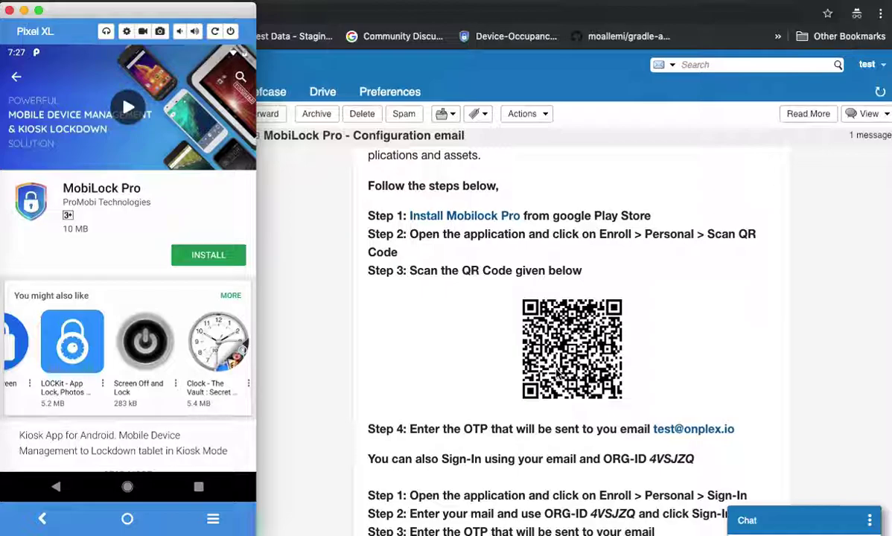
scroll(462, 447, down, 2)
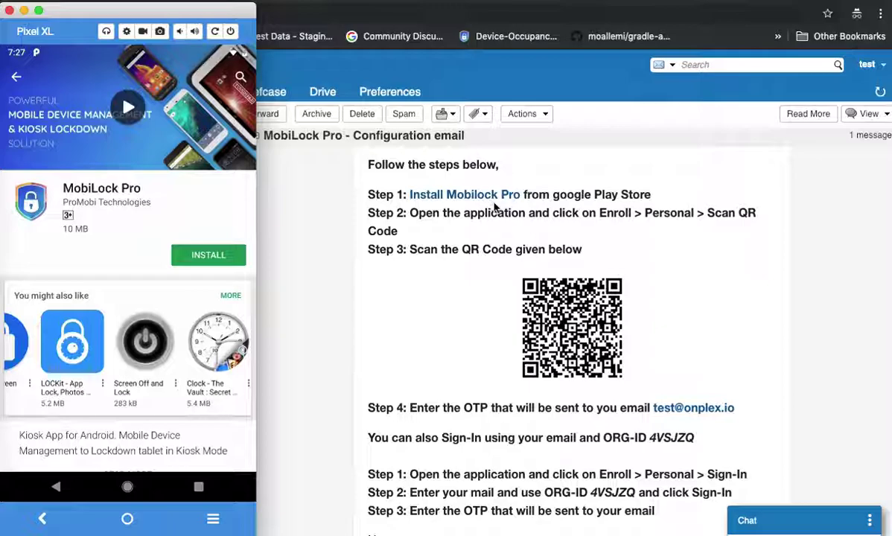
Step: Install MobiLock Pro from its Play Store page and open it once the download finishes
click(230, 258)
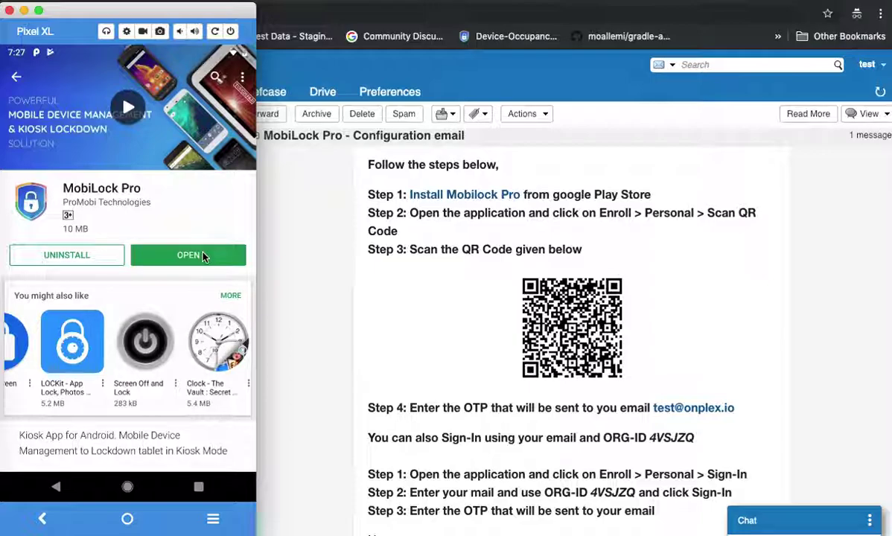
click(190, 256)
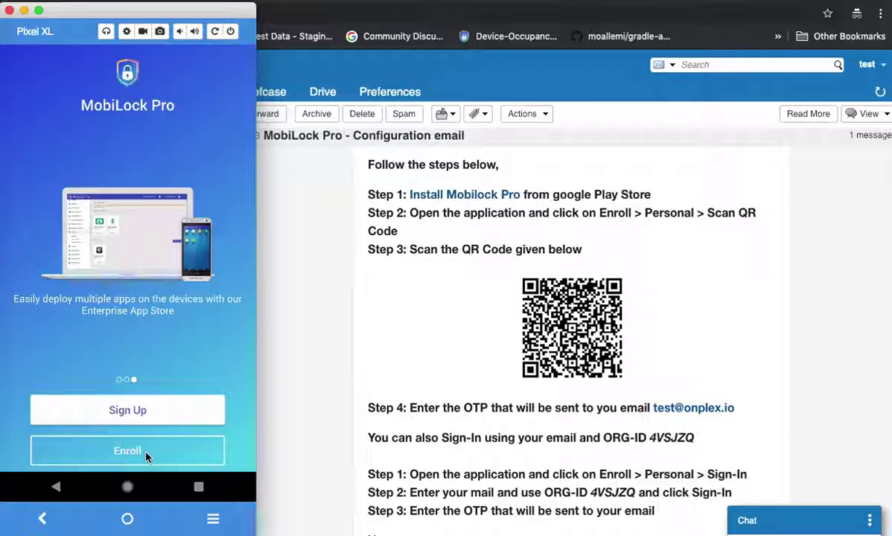
Step: Start enrollment as a PERSONAL device and choose the email and ORG-ID Sign In option
click(146, 454)
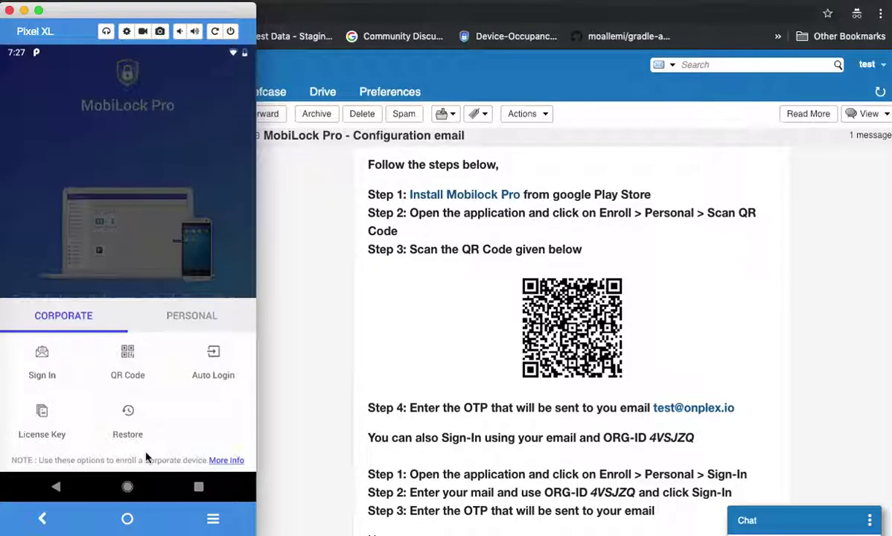
click(204, 318)
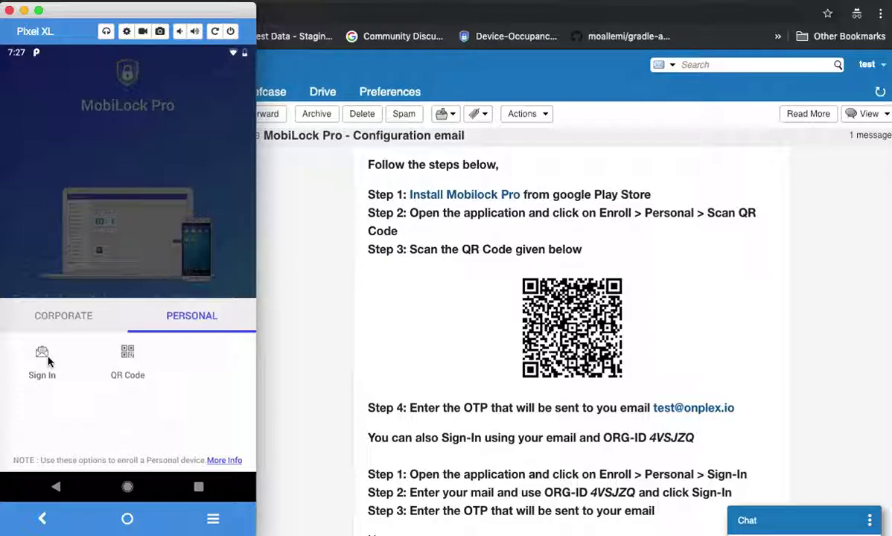
click(44, 359)
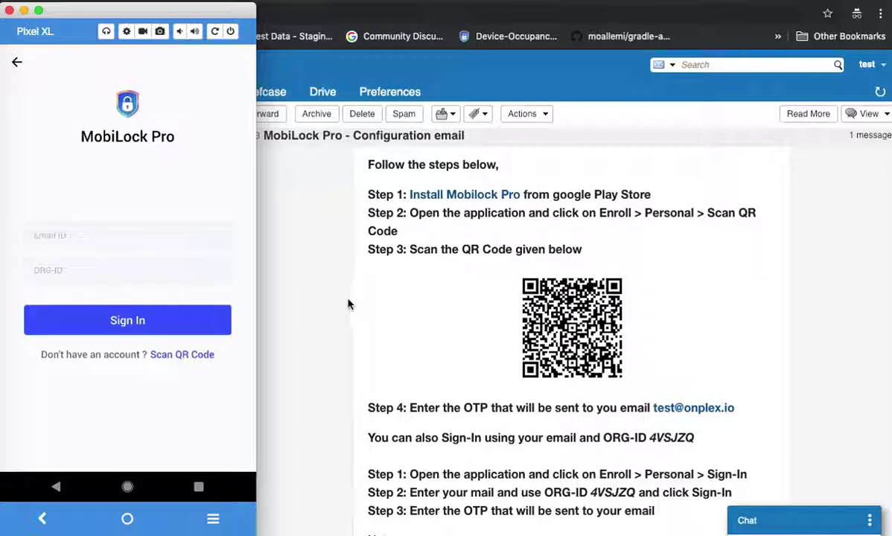
Step: Restart personal-device enrollment using the QR Code option, allowing camera and phone-call access
click(18, 63)
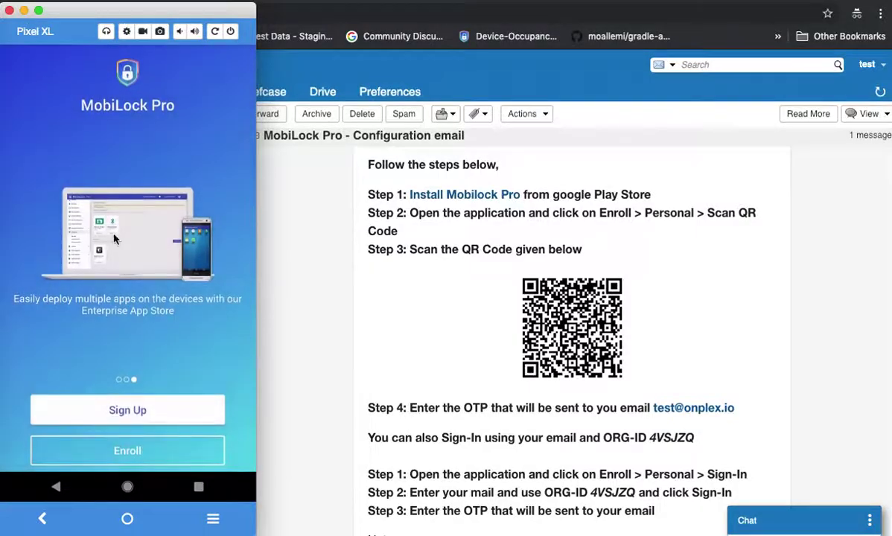
click(191, 456)
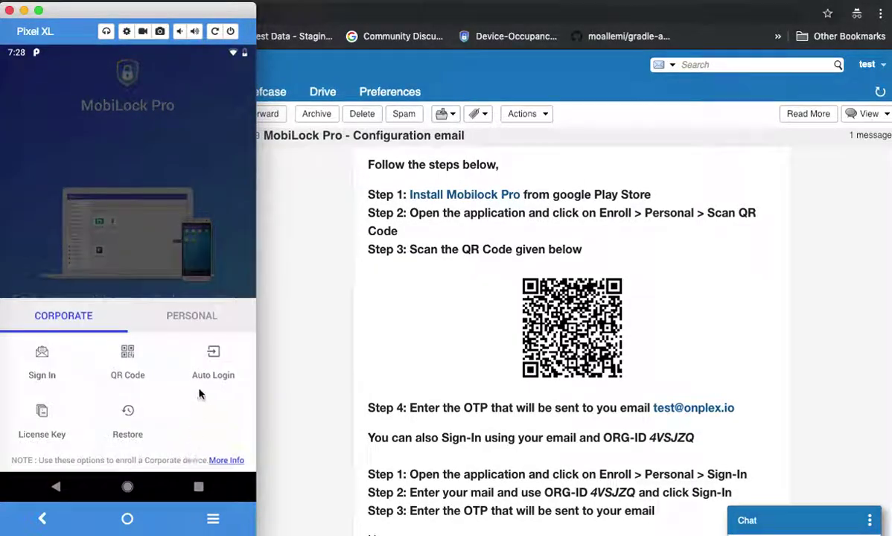
click(231, 325)
click(129, 362)
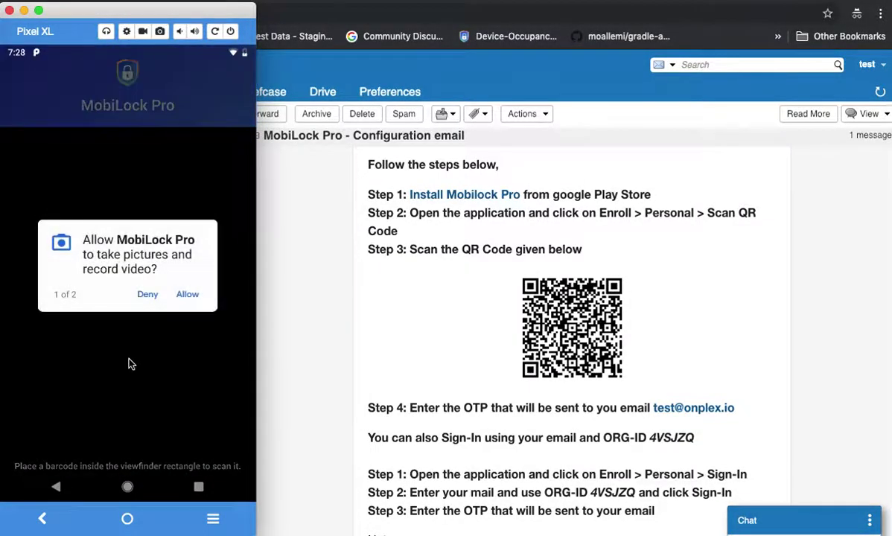
click(193, 297)
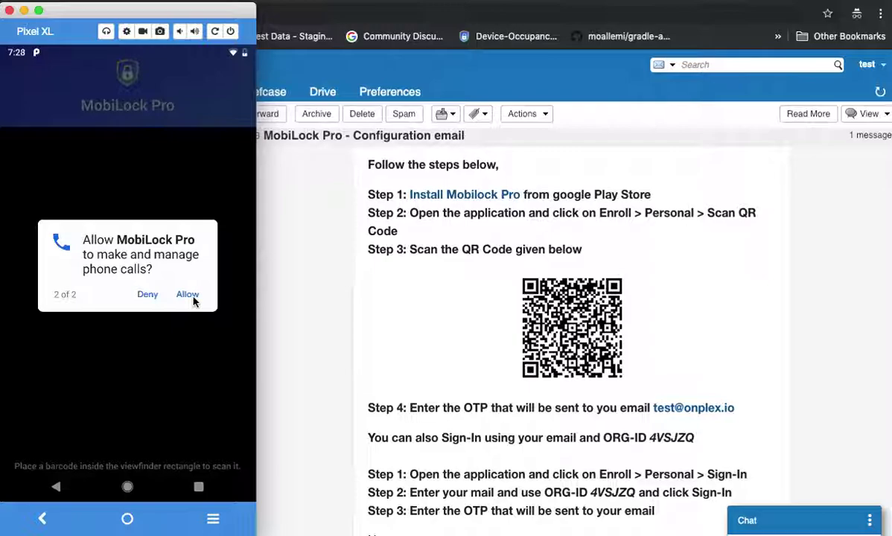
click(187, 296)
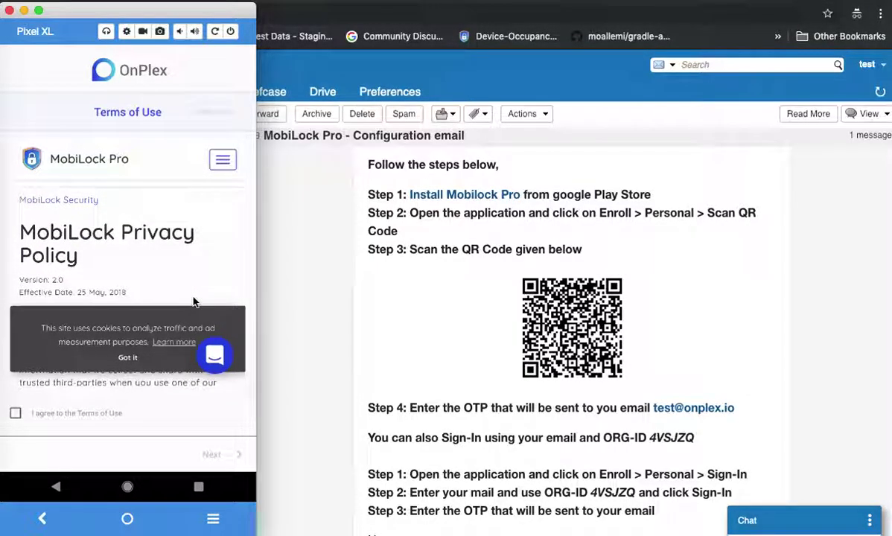
Step: Dismiss the cookie notice and chat greeting, check 'I agree to the Terms of Use', and continue
scroll(193, 301, down, 2)
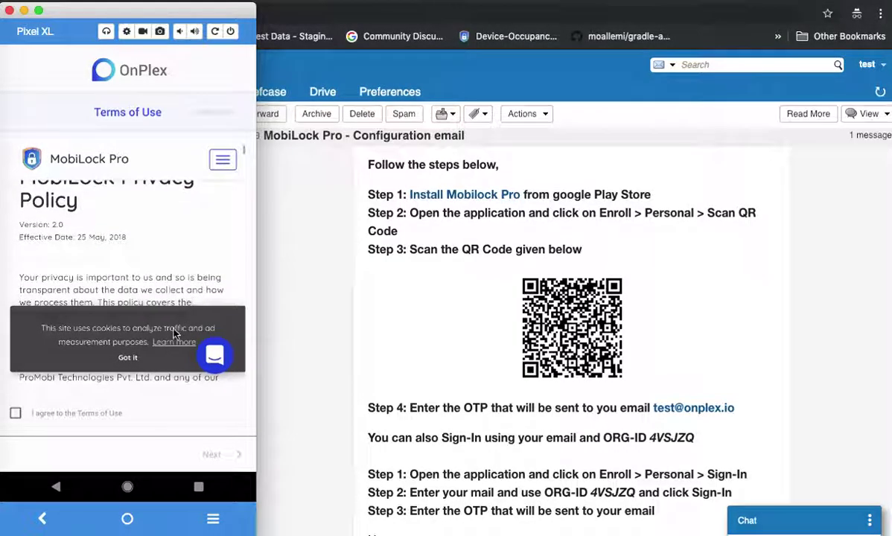
click(135, 364)
click(215, 233)
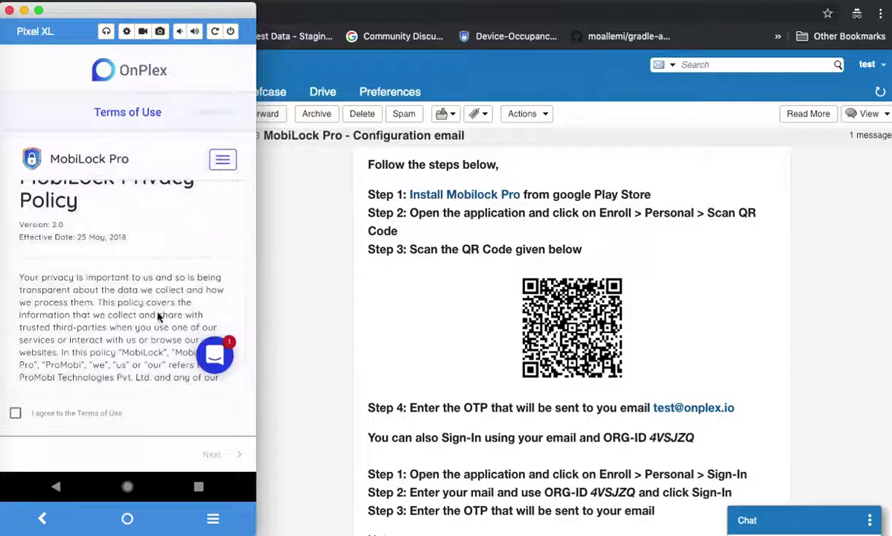
click(16, 415)
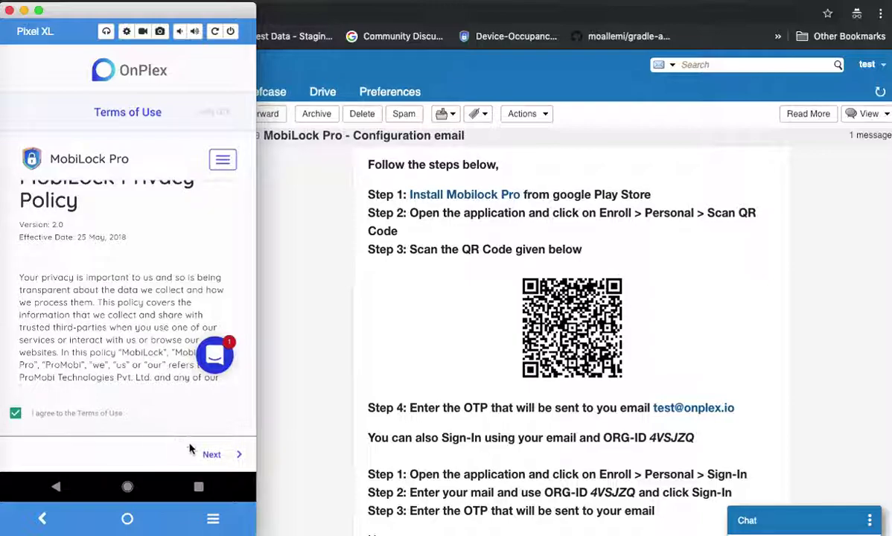
click(215, 455)
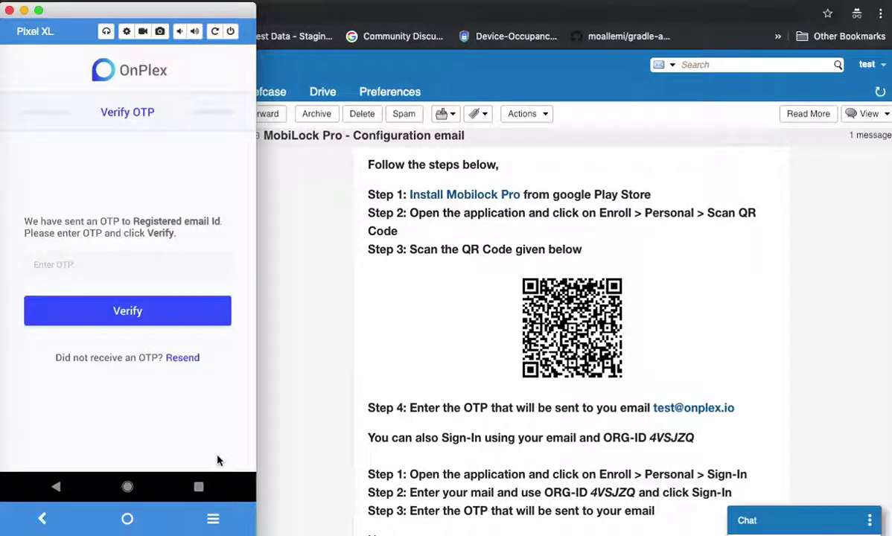
Step: Refresh the Zimbra Inbox and open the new 'MobiLock Pro - OTP email', then return to the phone
click(318, 344)
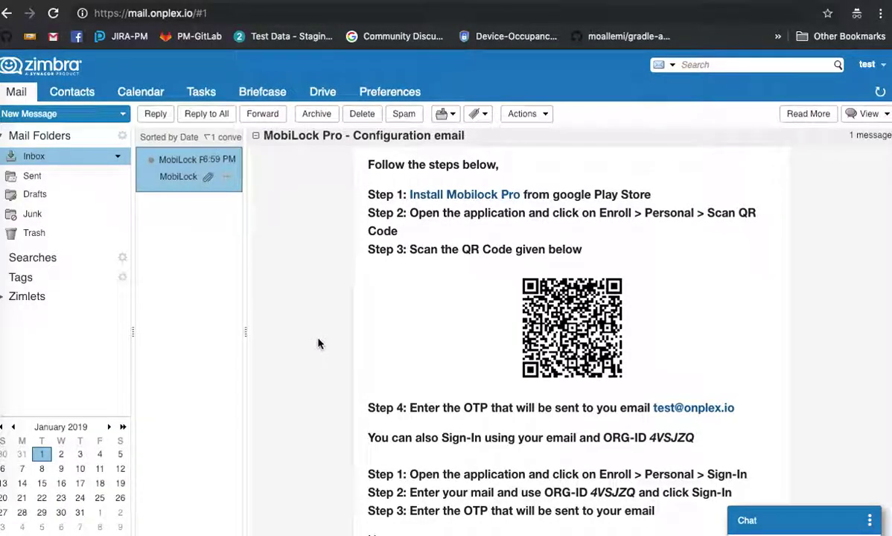
click(54, 158)
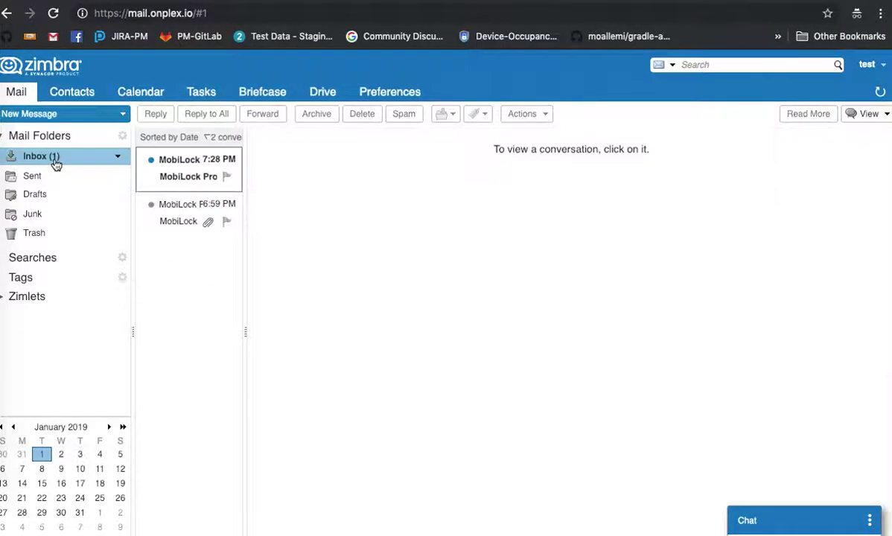
click(190, 170)
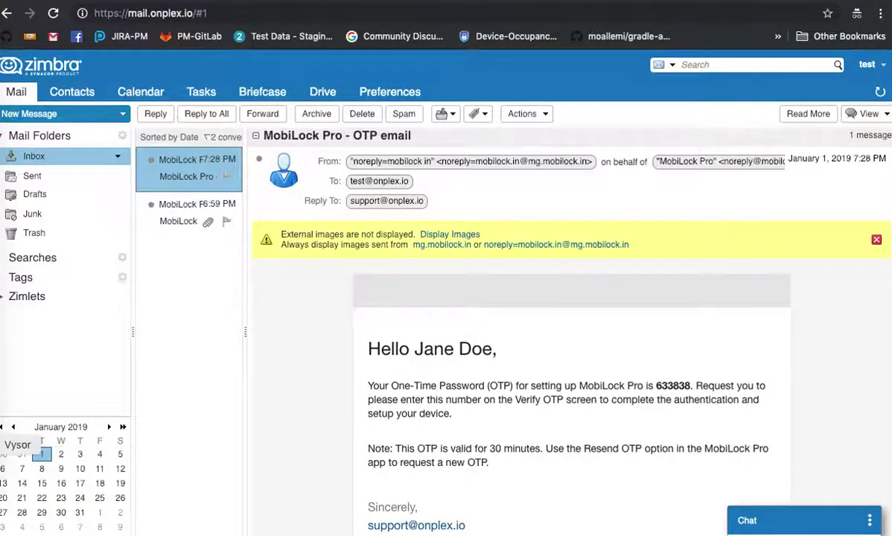
click(3, 445)
Step: Enter the six-digit one-time code from the email on Verify OTP and submit it
click(142, 264)
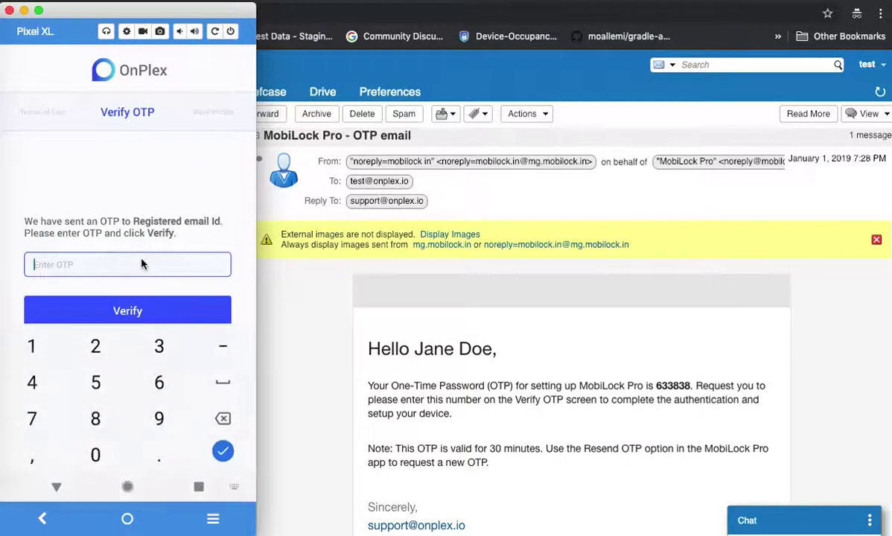
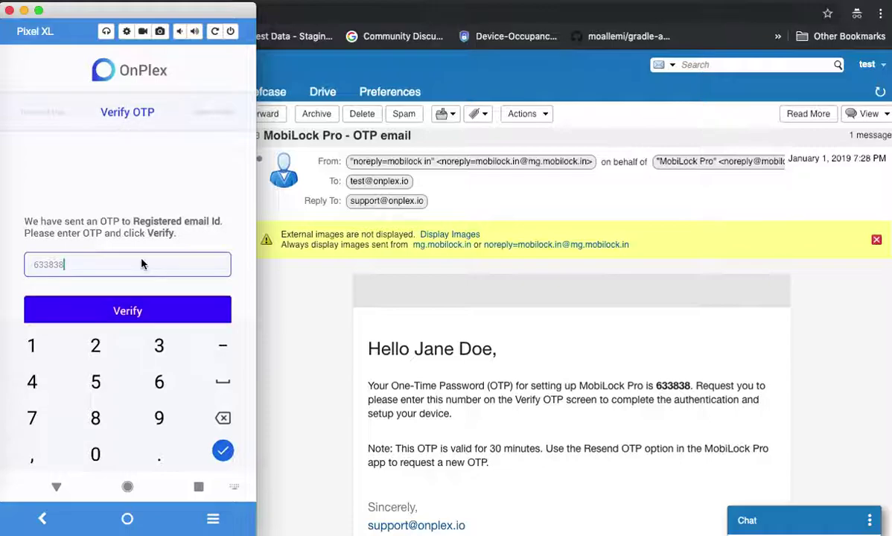
key(Return)
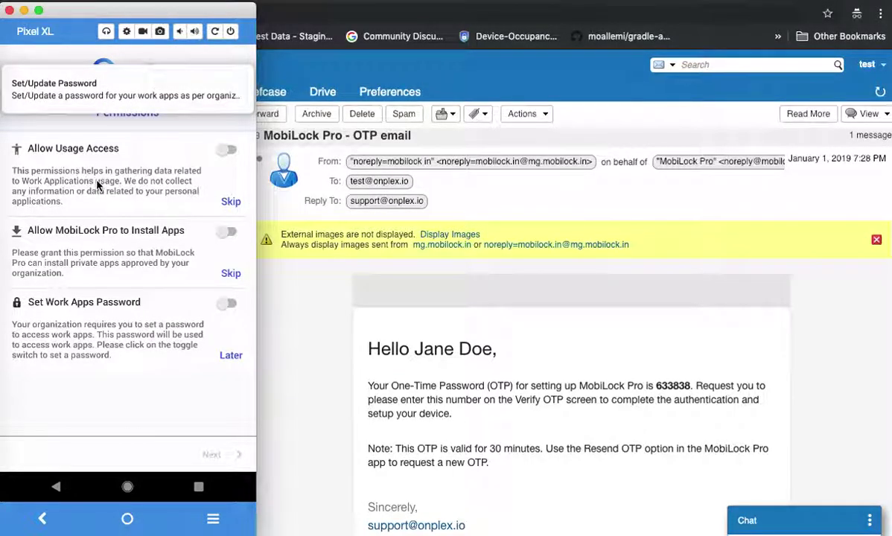
Step: Switch on Permit usage access for MobiLock Pro and return to its Permissions list
click(230, 151)
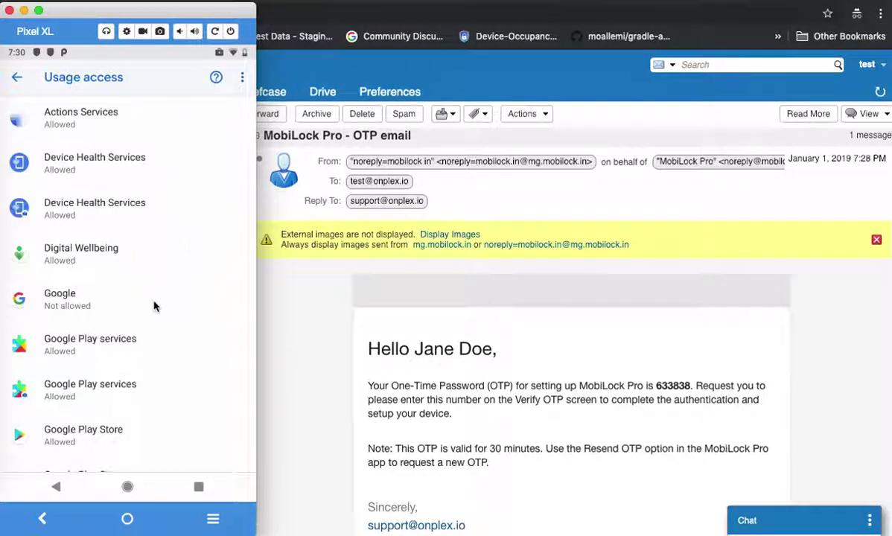
scroll(137, 352, down, 3)
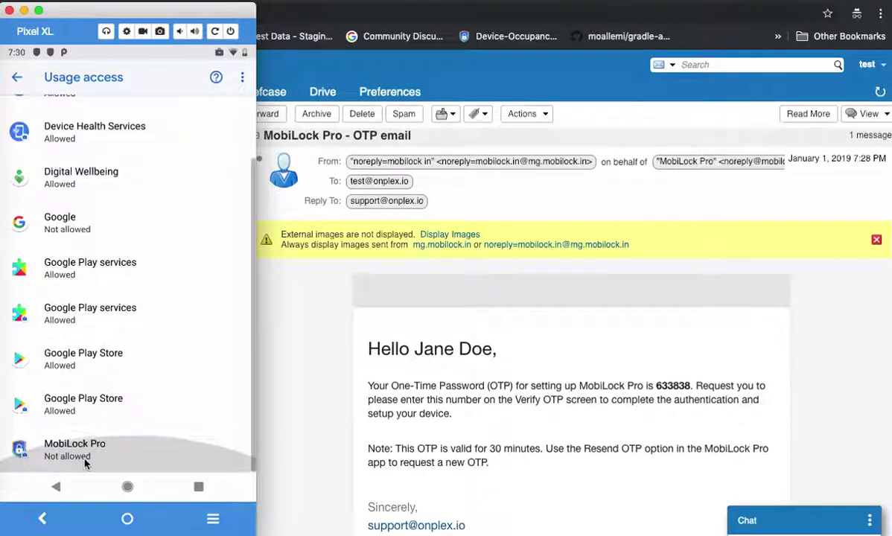
click(90, 456)
click(231, 172)
click(55, 487)
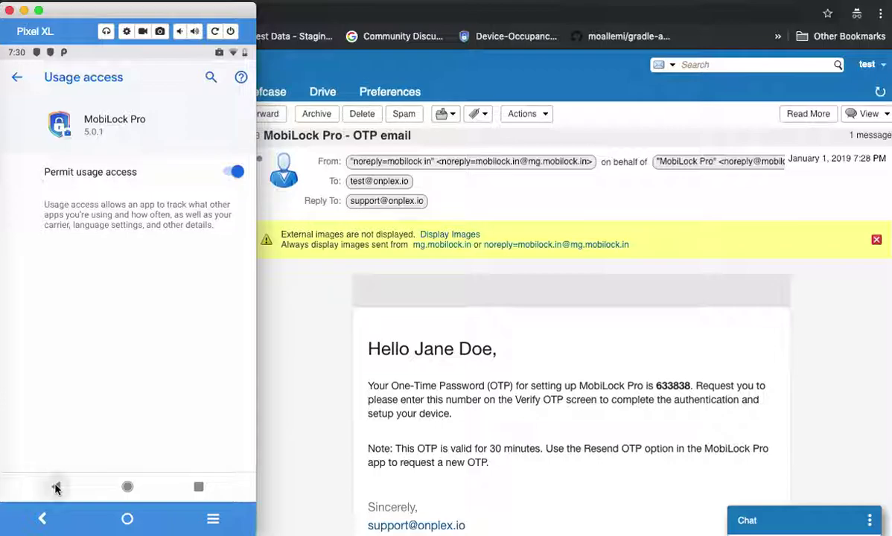
click(55, 487)
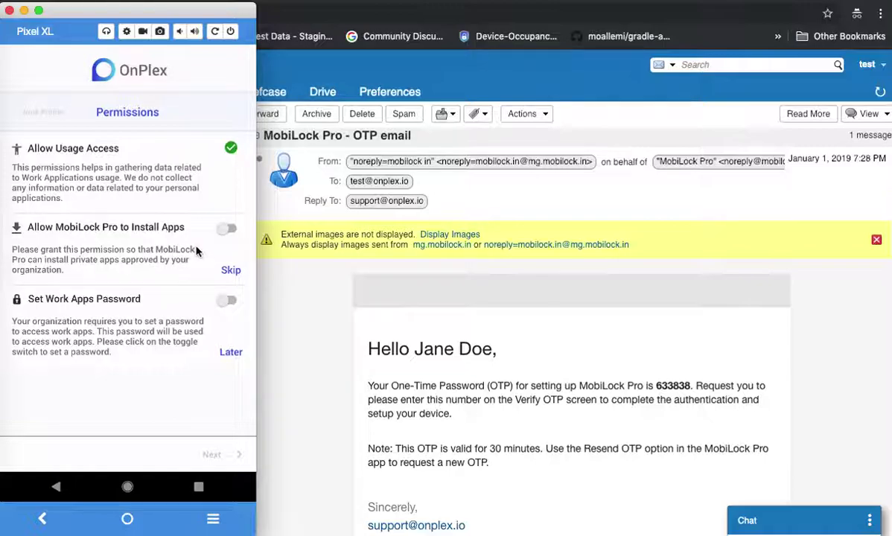
Step: Enable Allow from this source for MobiLock Pro under Install unknown apps, then return
click(231, 233)
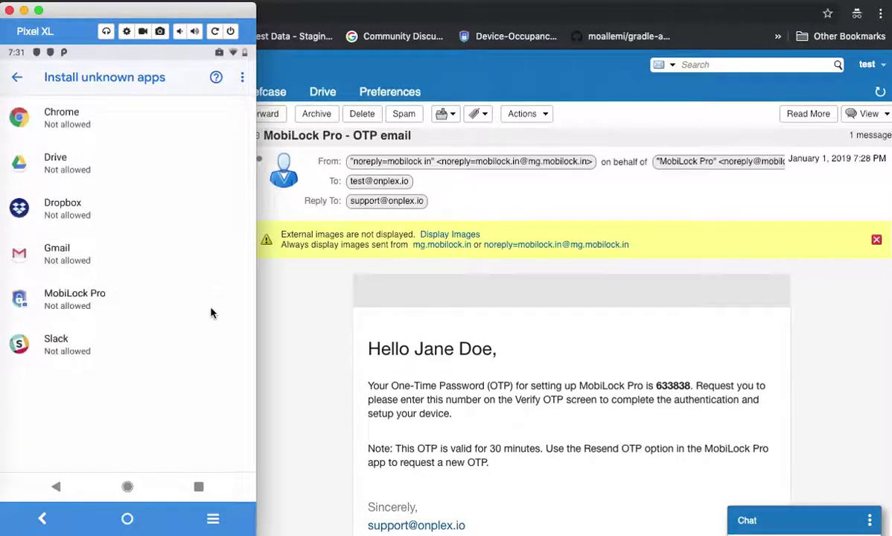
click(159, 303)
click(232, 172)
click(56, 486)
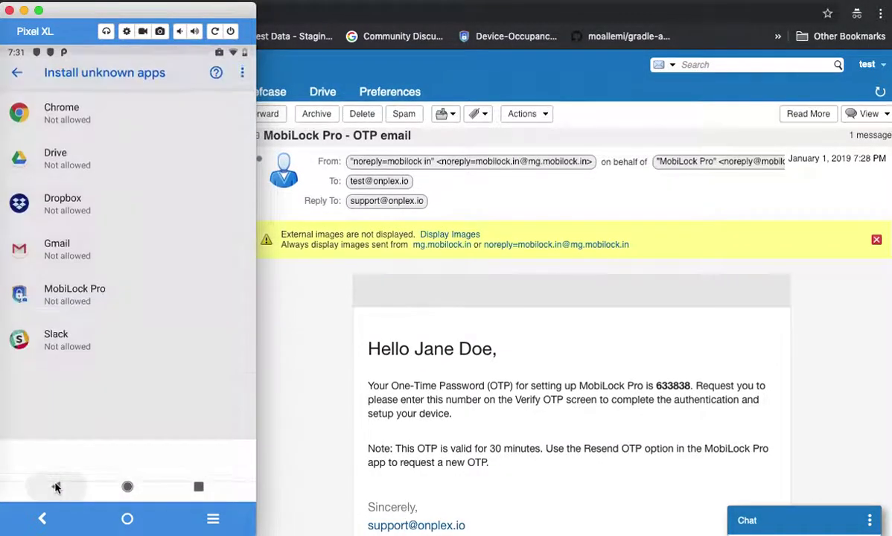
click(56, 486)
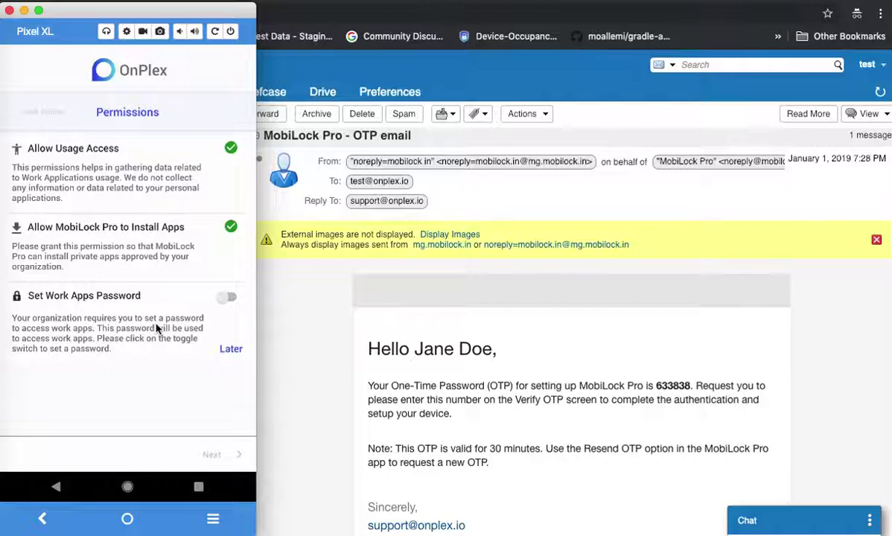
Step: Skip Pixel Imprint, set and confirm a six-digit PIN work lock, showing all notification content
click(228, 299)
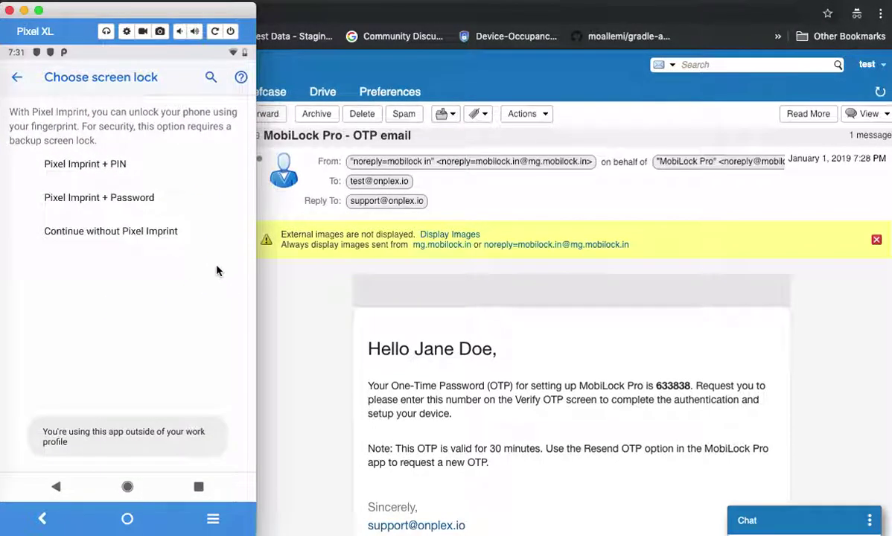
click(166, 235)
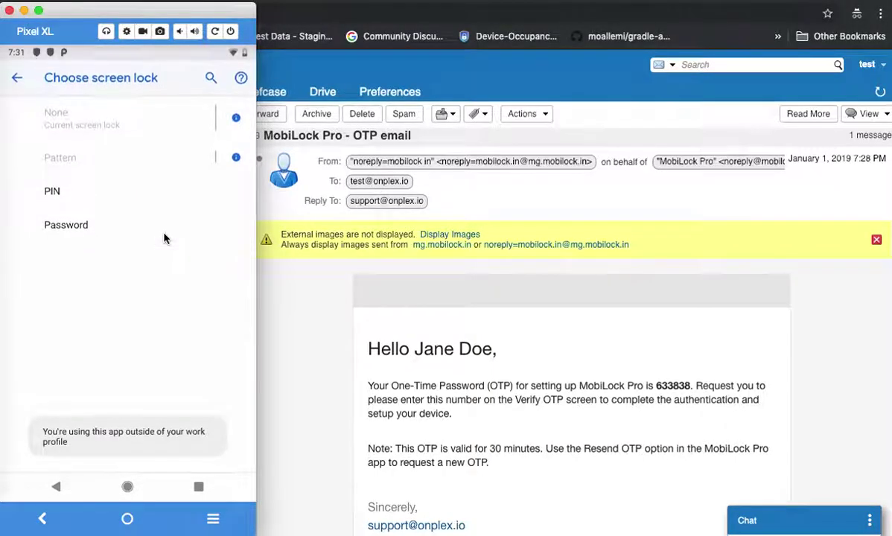
click(121, 200)
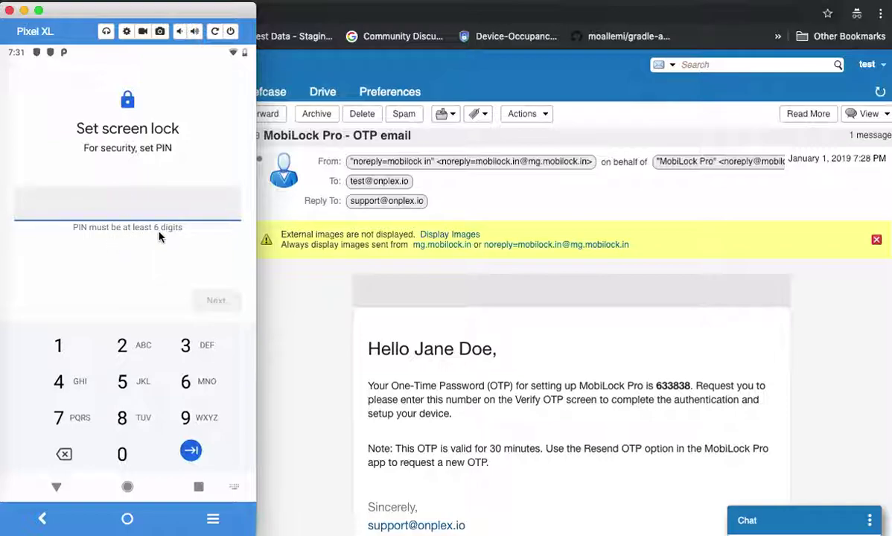
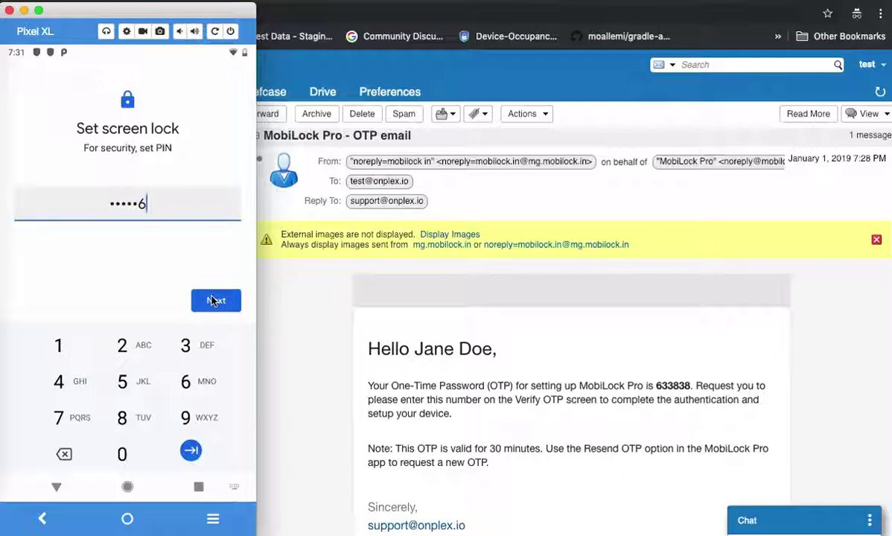
click(213, 299)
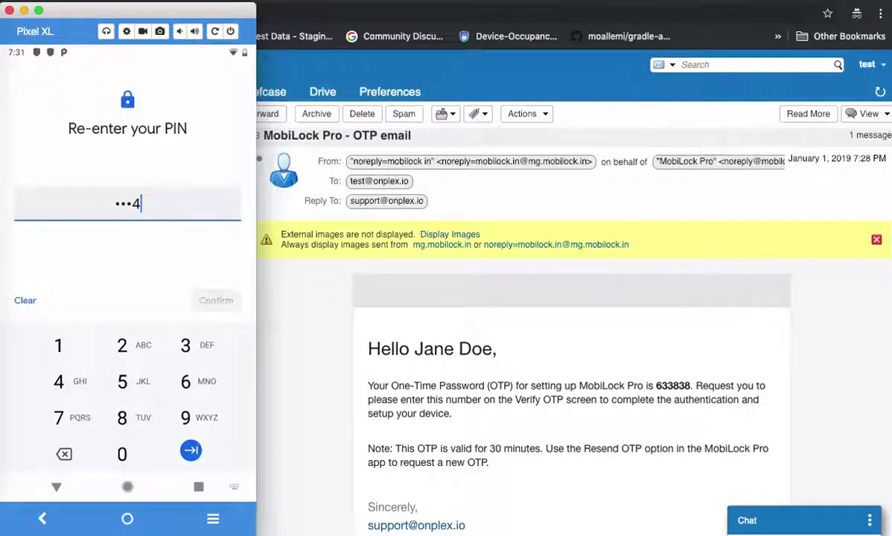
click(208, 304)
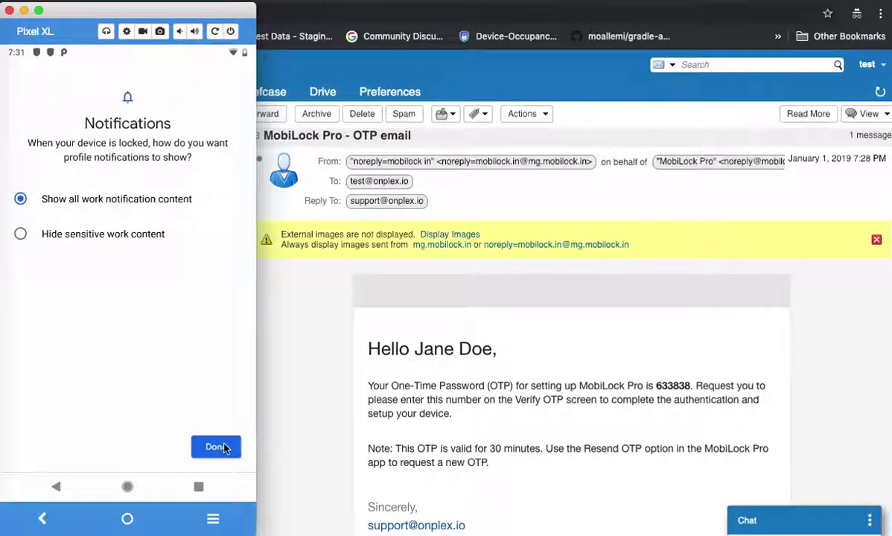
click(216, 447)
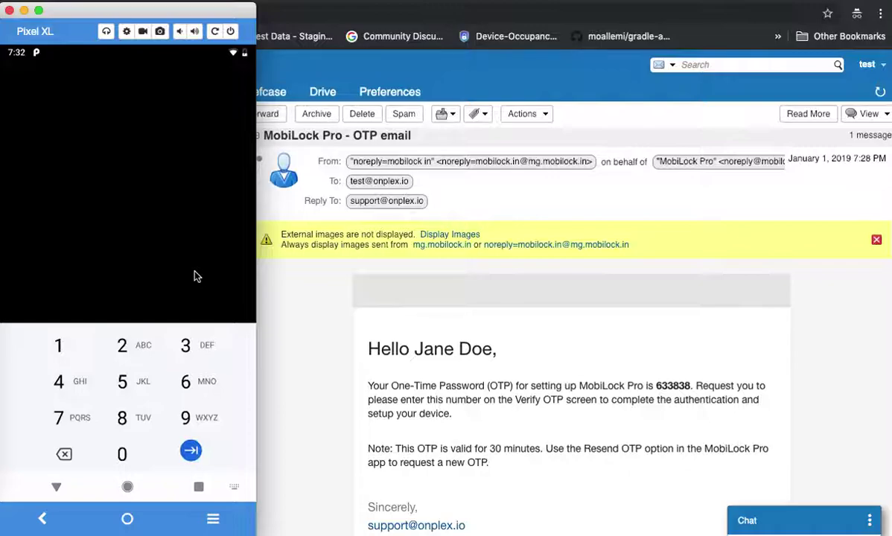
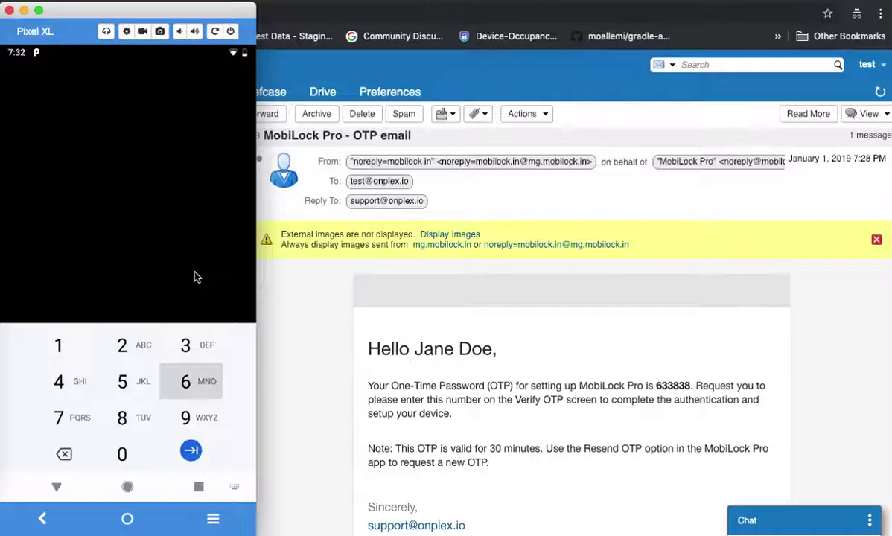
Step: Unlock with the PIN, acknowledge the Confirm dialog, and re-enter the work apps password
key(Return)
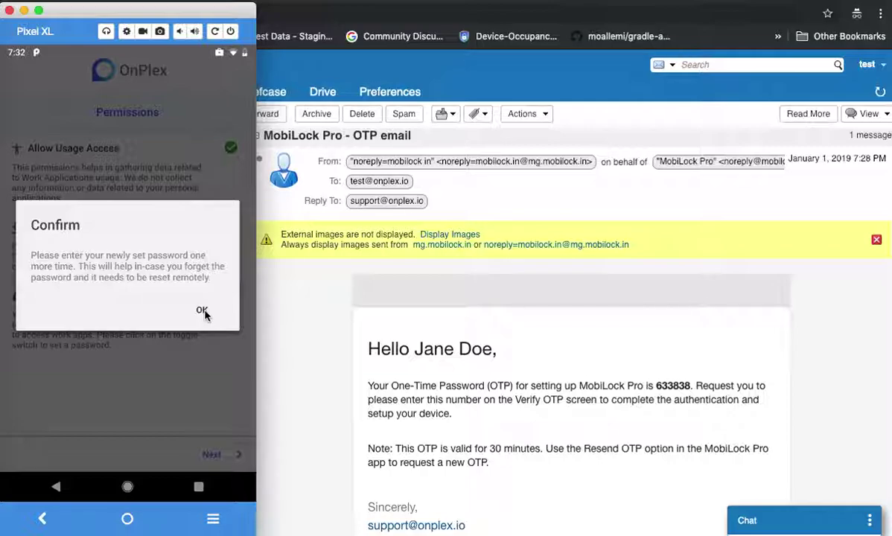
click(202, 310)
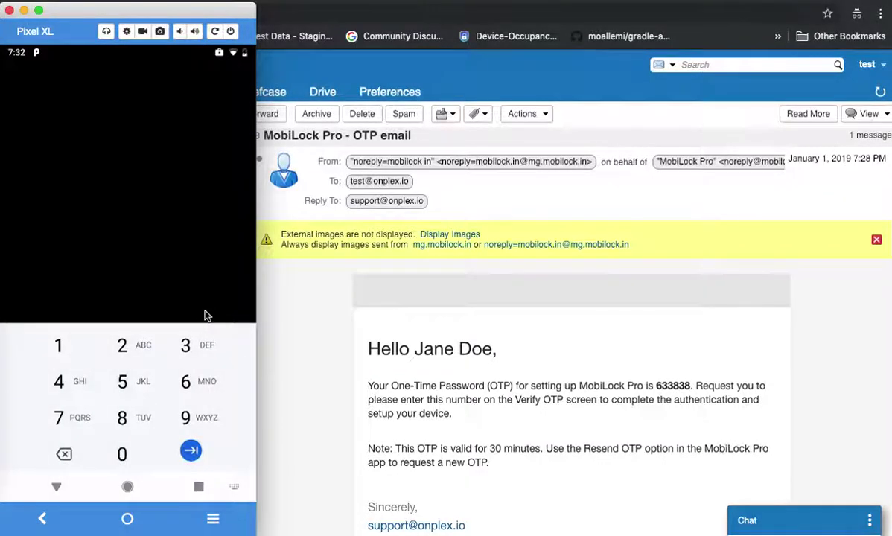
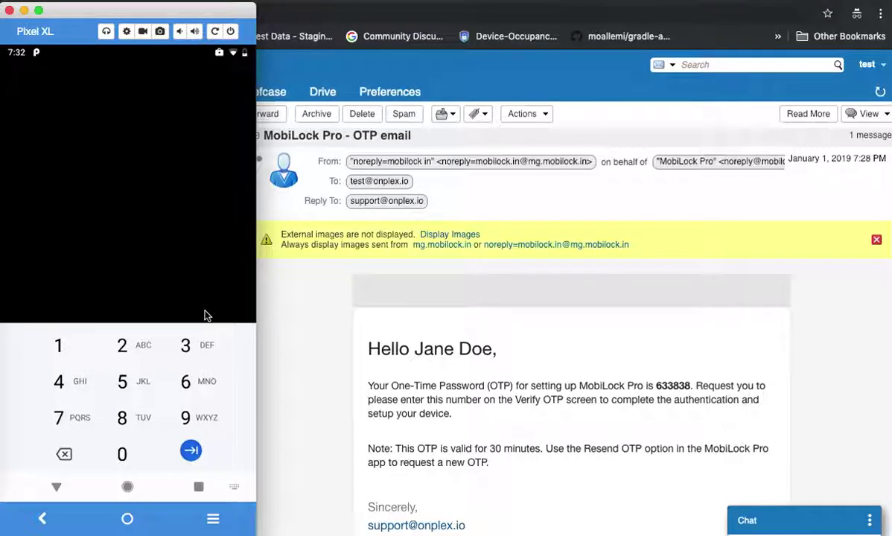
key(Return)
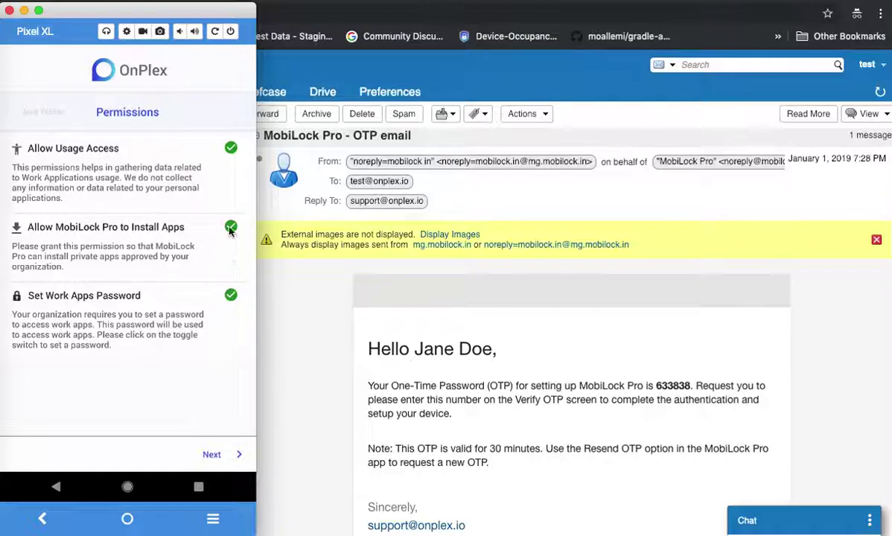
Step: Get past the completed permissions, read the Restrictions policy, then return to the Workplace apps grid
click(216, 457)
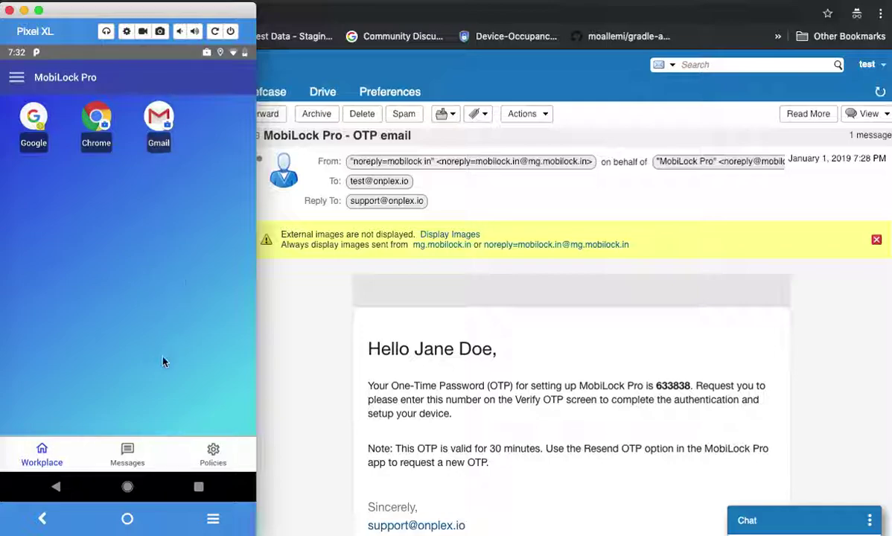
click(127, 450)
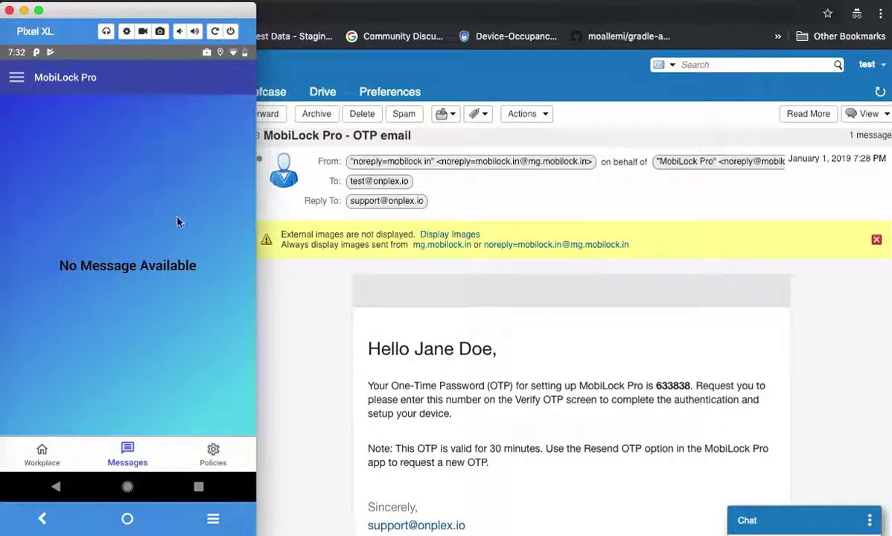
click(213, 451)
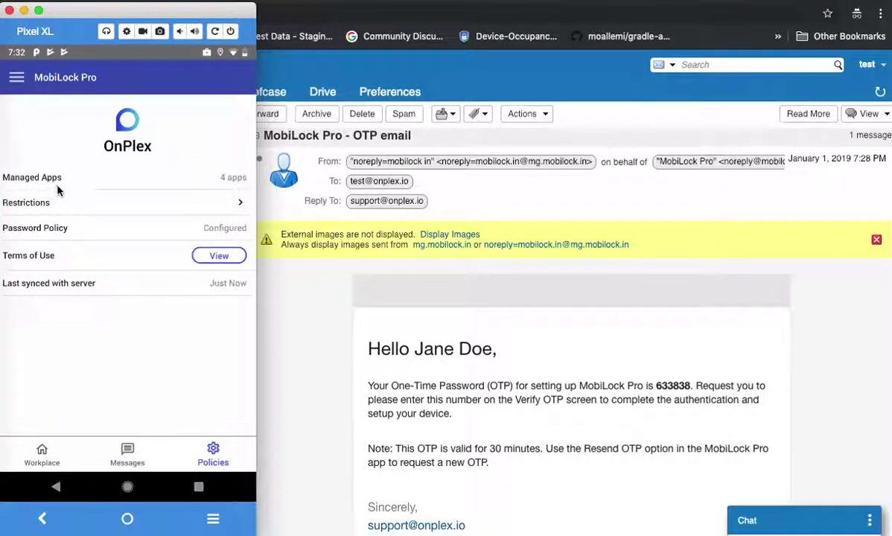
click(110, 208)
scroll(138, 250, down, 5)
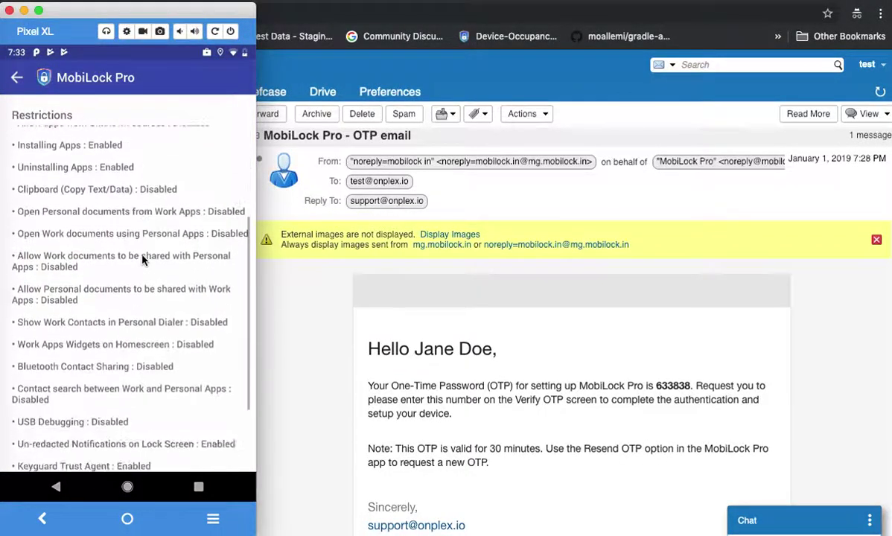
click(18, 77)
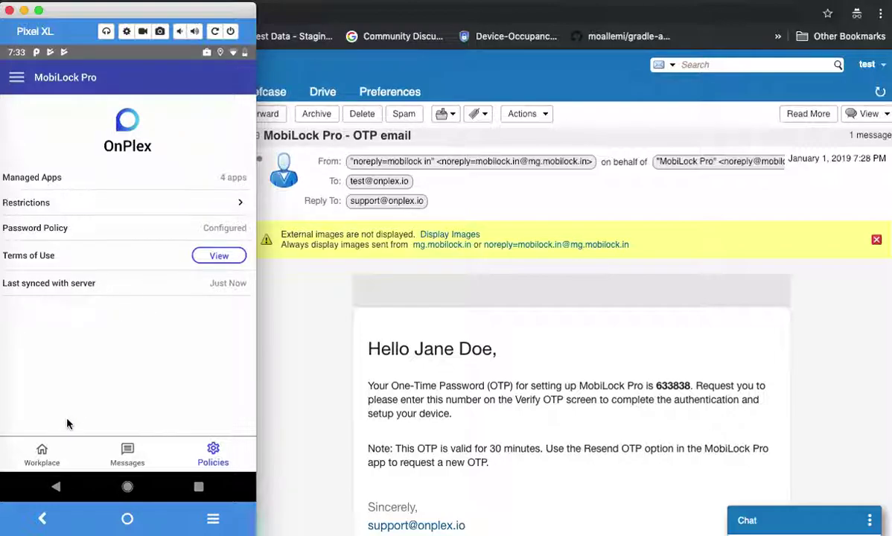
click(43, 455)
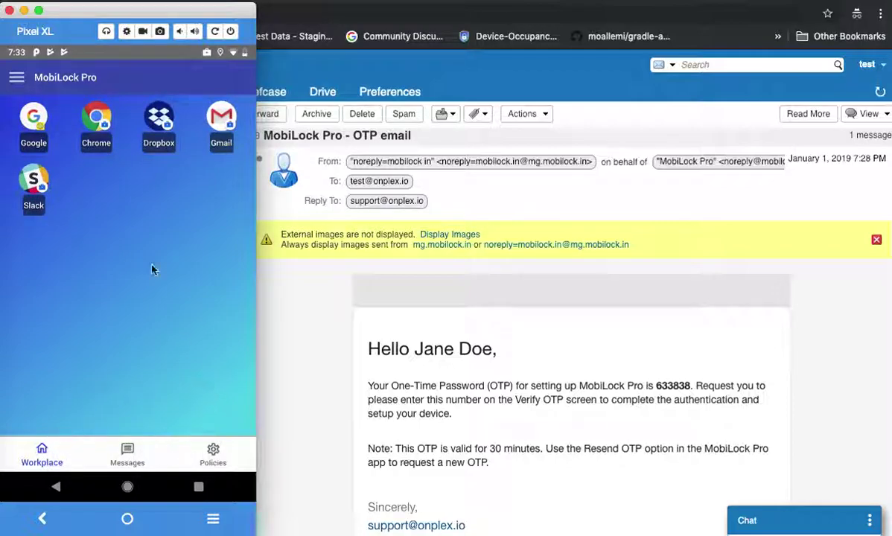
Step: Peek at the options menu (Diagnostics, Refresh), then launch the managed Google app and return
click(17, 77)
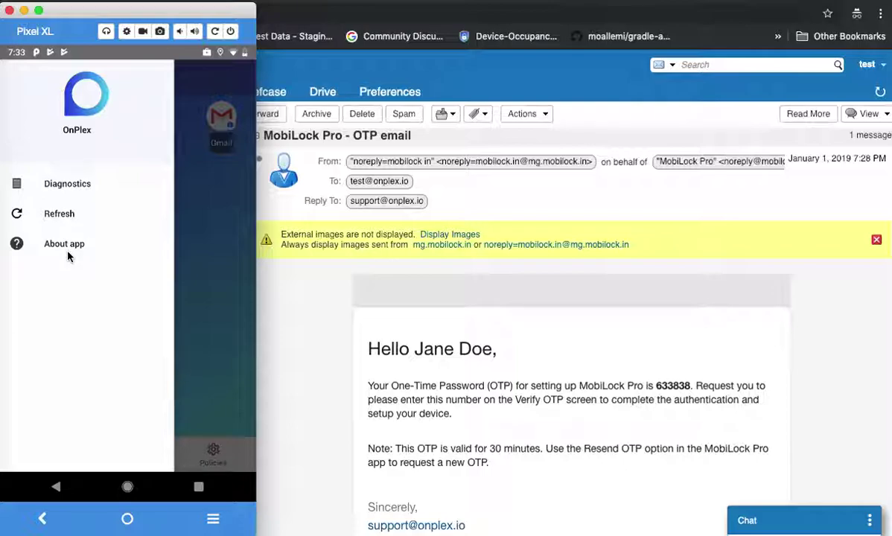
click(214, 258)
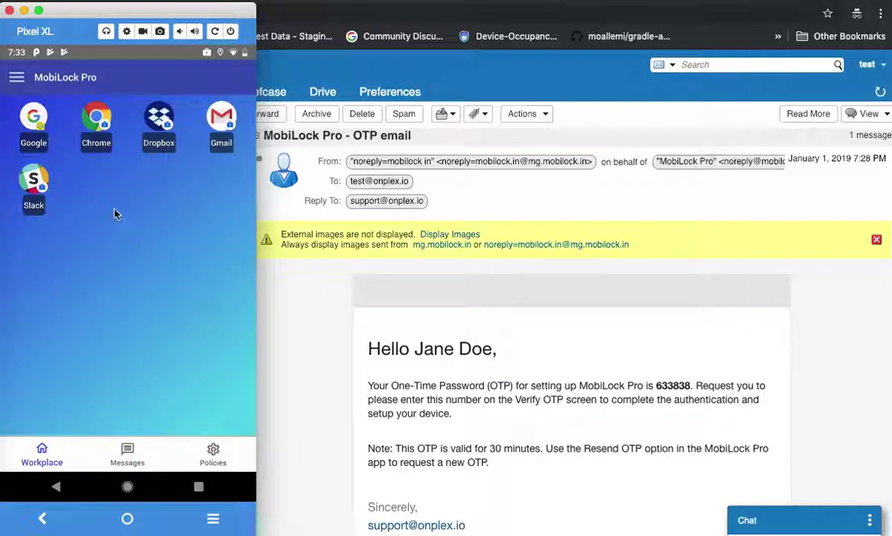
click(35, 118)
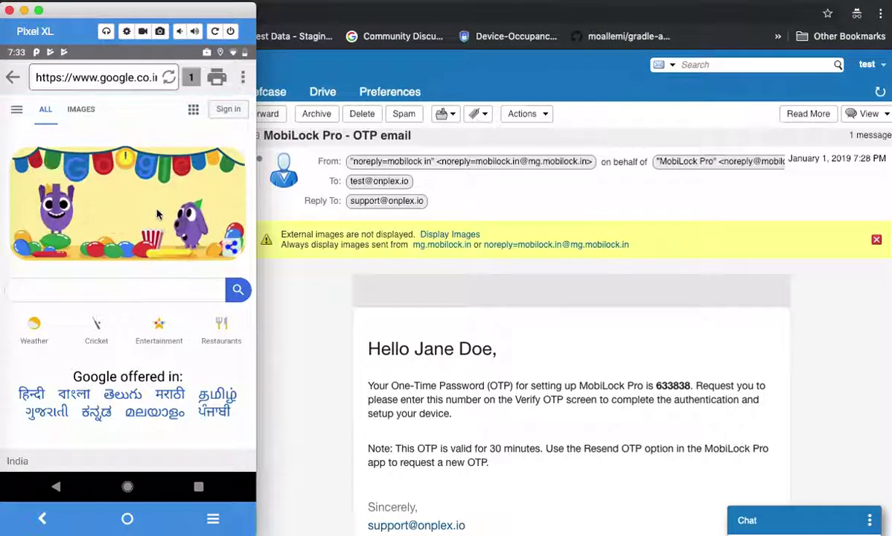
click(56, 486)
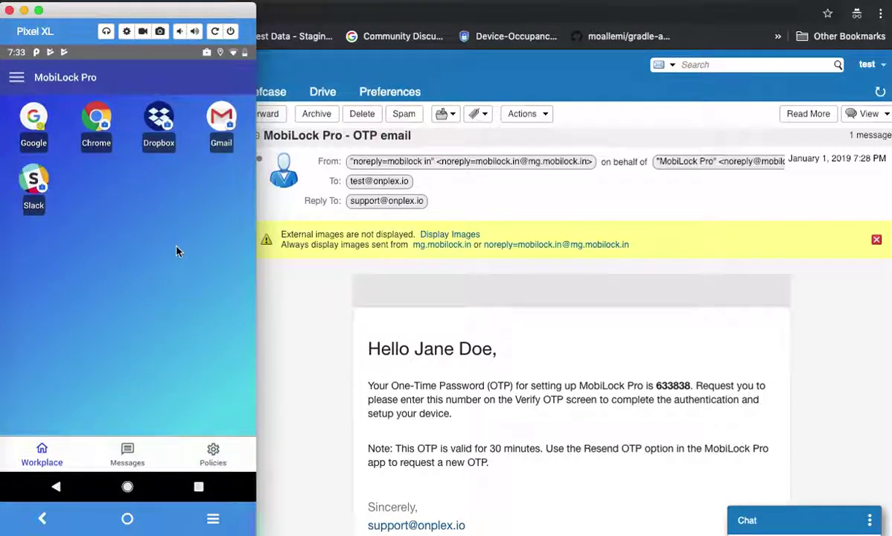
Step: Open managed Gmail, accept its GOT IT intro, back out of sign-in, and go Home
click(219, 148)
click(224, 119)
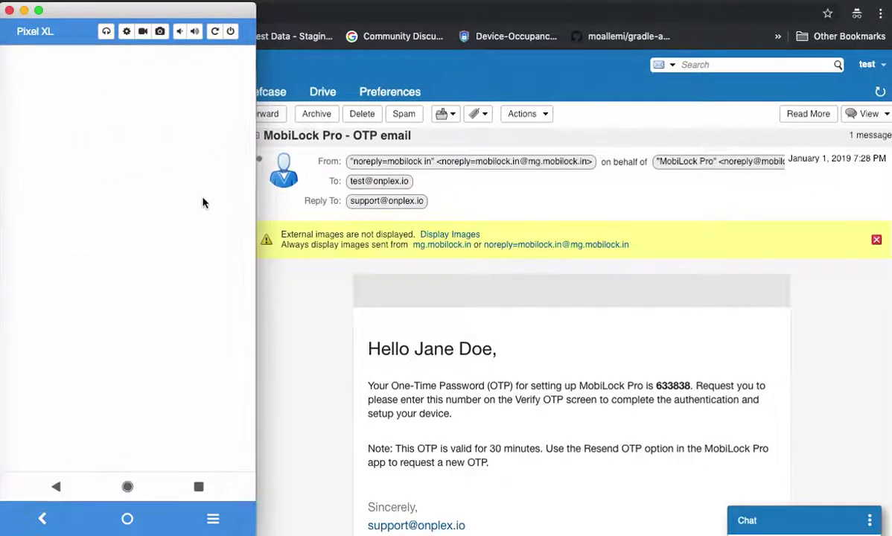
click(138, 455)
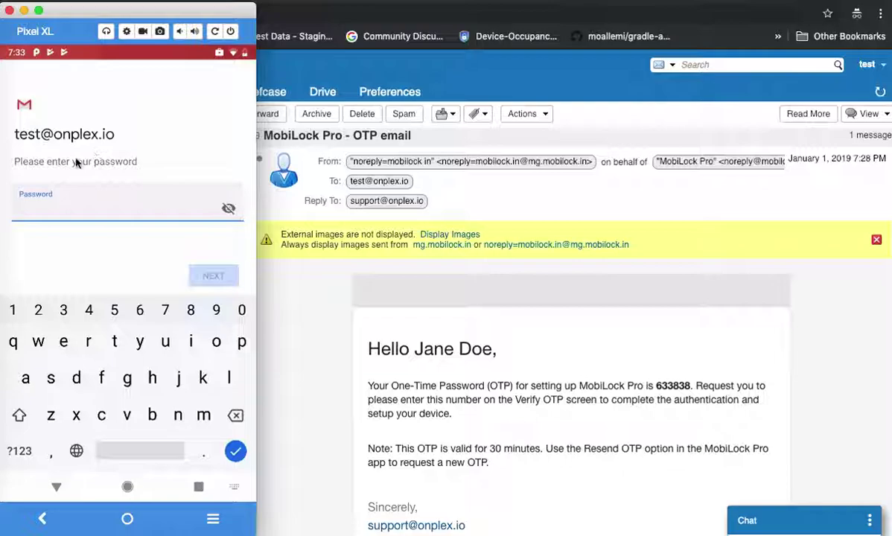
click(56, 486)
click(57, 488)
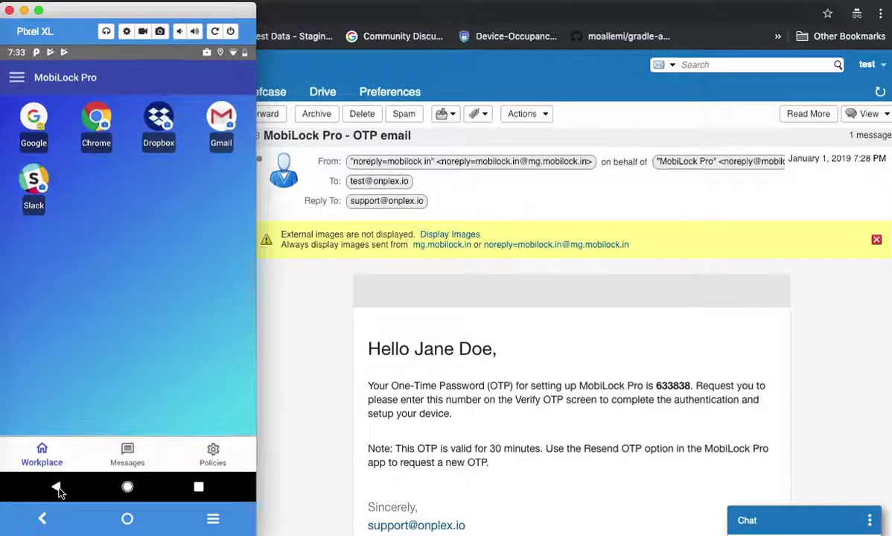
click(127, 488)
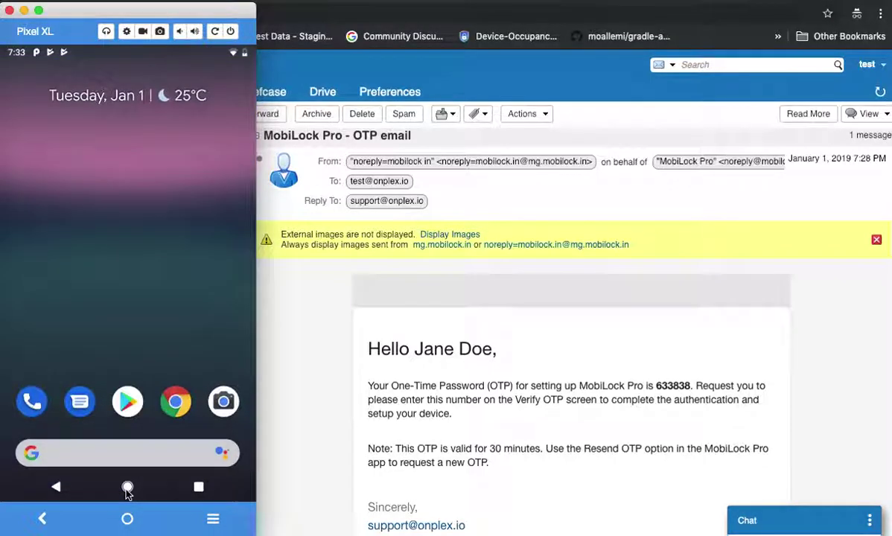
Step: Show the WORK tab of the app drawer and close the 'Find work apps here' banner
scroll(147, 342, down, 2)
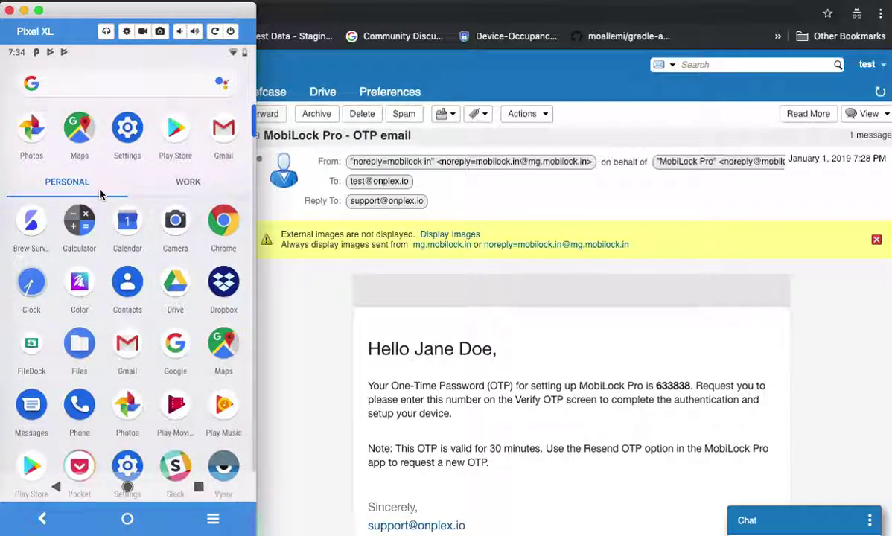
click(176, 192)
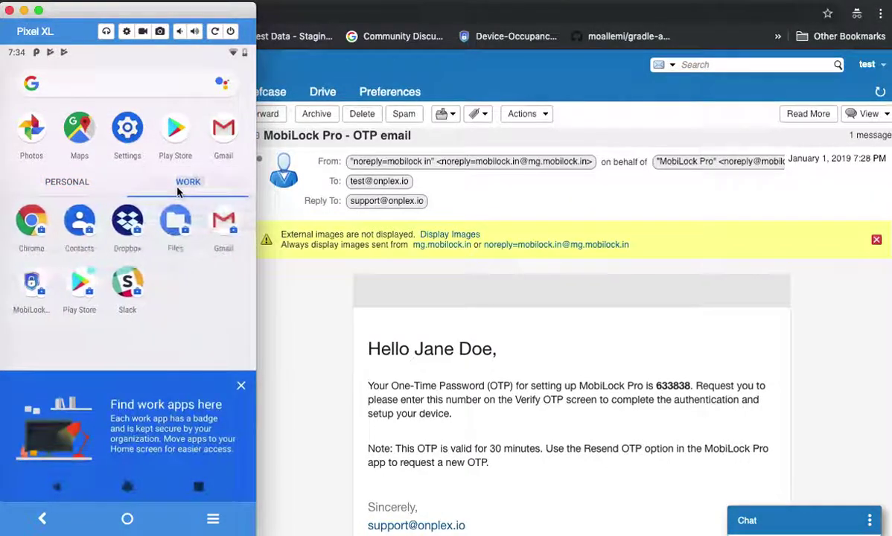
click(240, 385)
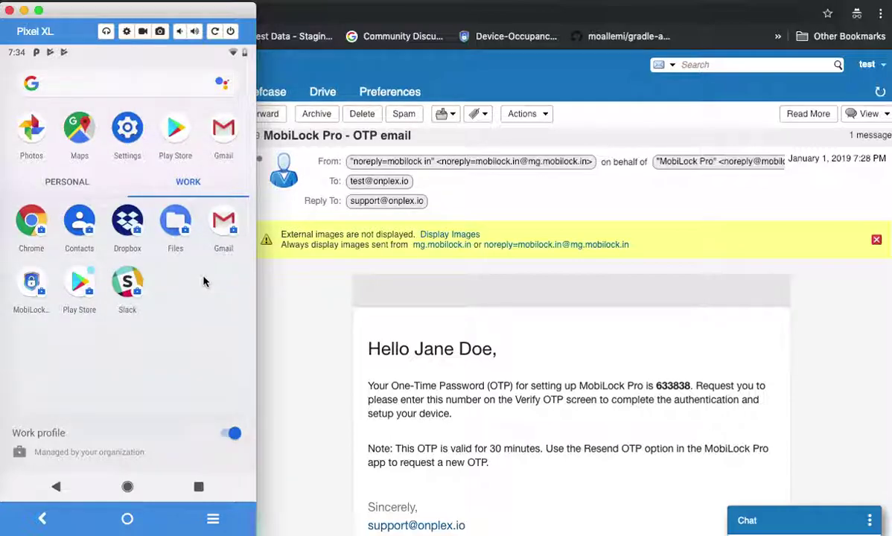
Step: In Settings, go to Accounts to see the Work account managed by MobiLock Pro
click(139, 134)
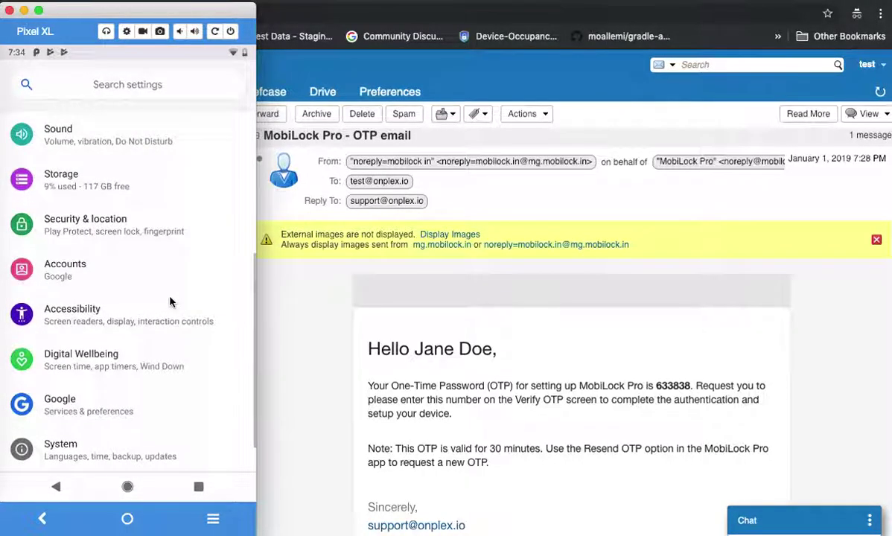
scroll(170, 302, down, 1)
scroll(170, 302, up, 3)
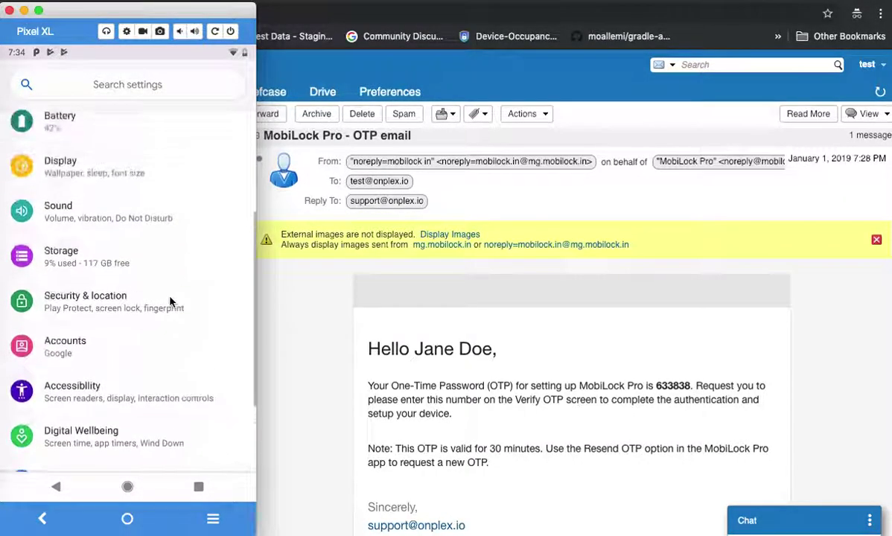
scroll(170, 302, up, 5)
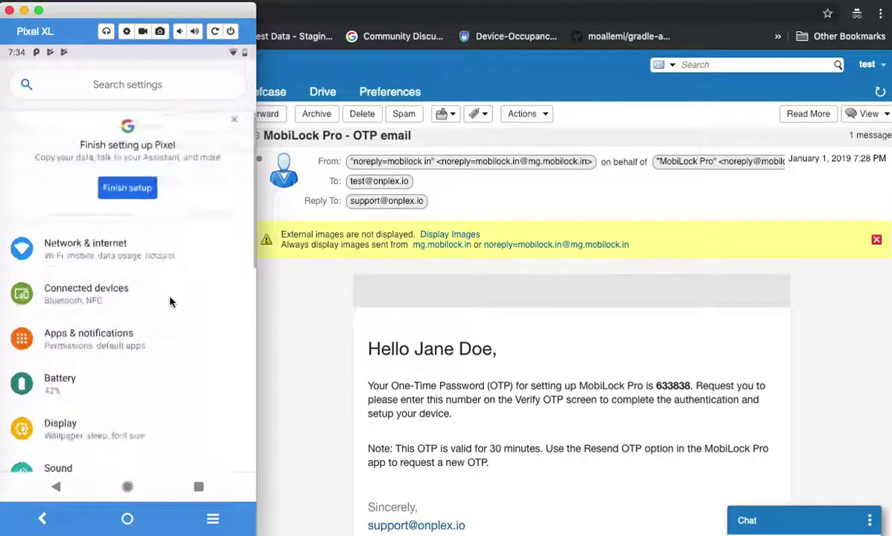
scroll(170, 301, down, 5)
click(101, 277)
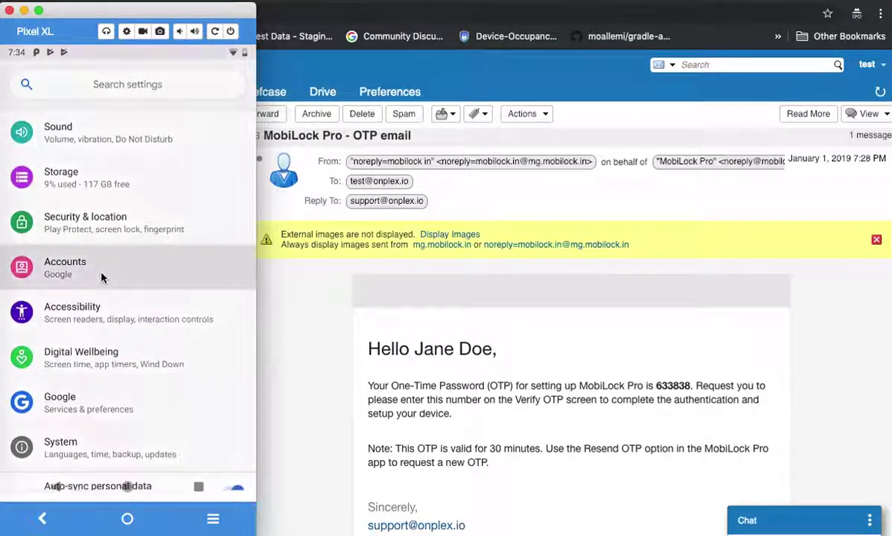
scroll(163, 358, down, 1)
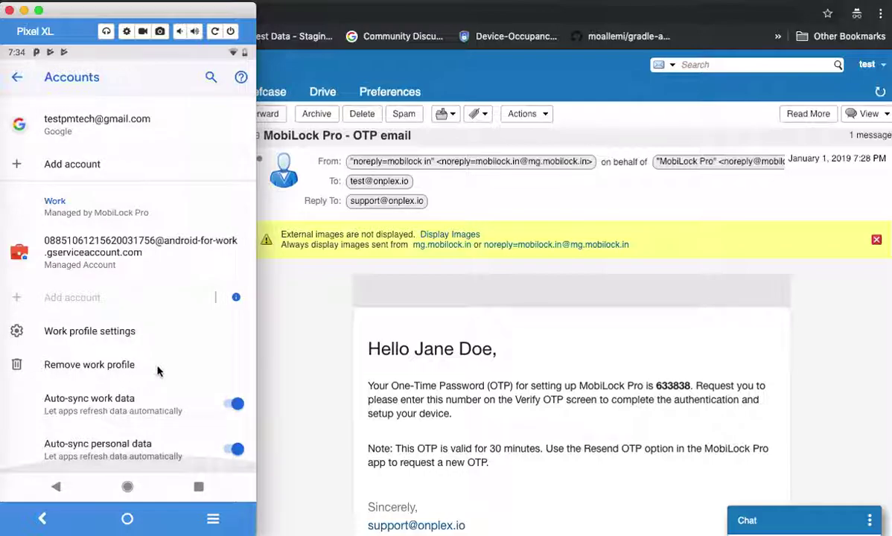